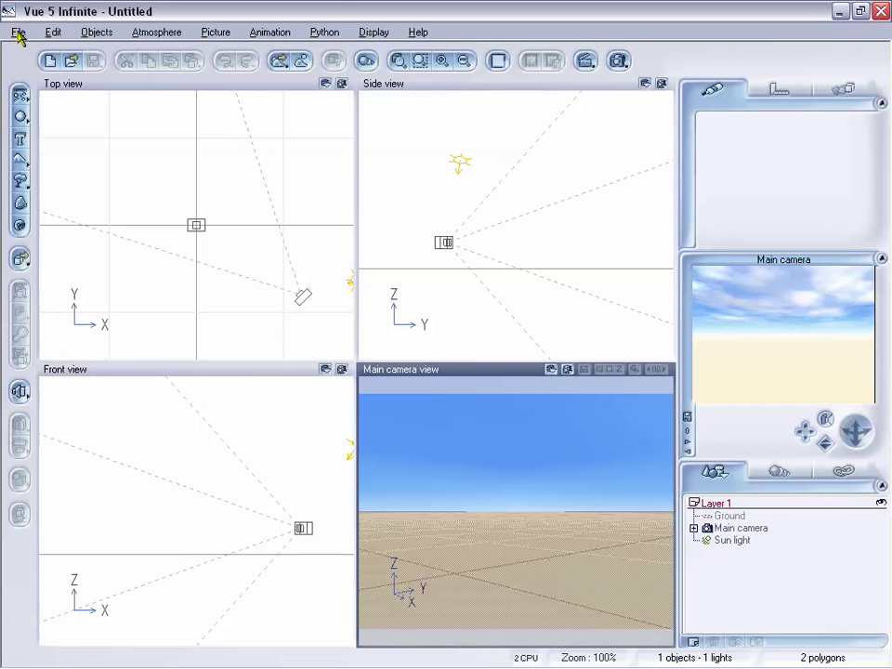
Load the Deep See Diver model (64,151 polygons) from the Humans collection into the scene centre
left_click(17, 33)
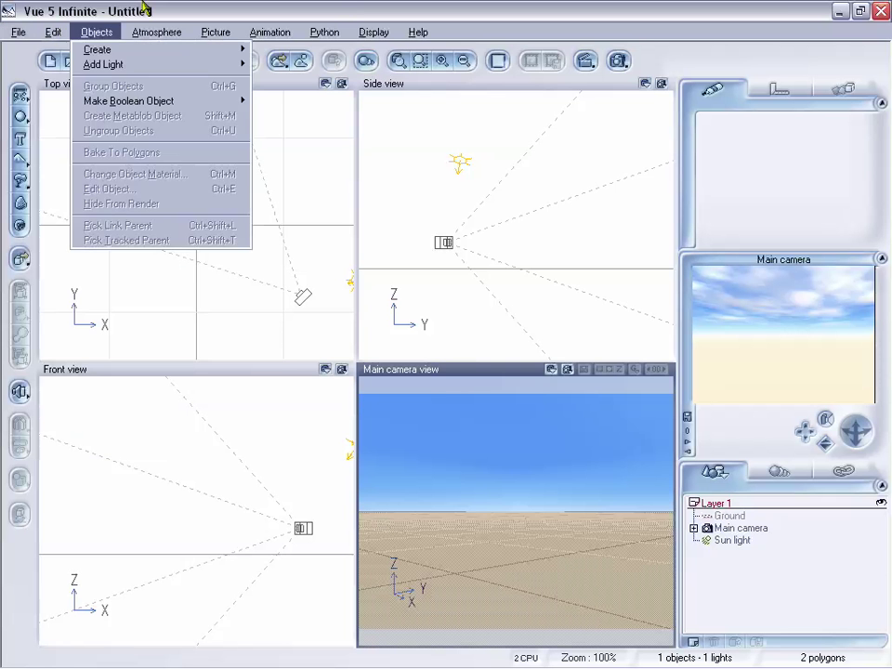
left_click(109, 6)
left_click(21, 260)
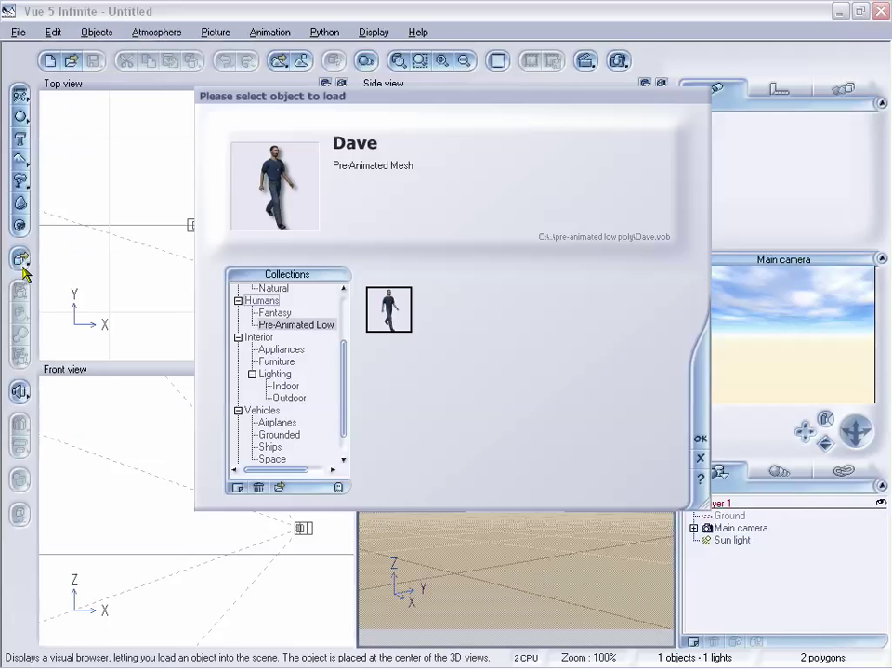
left_click_drag(325, 108, 298, 111)
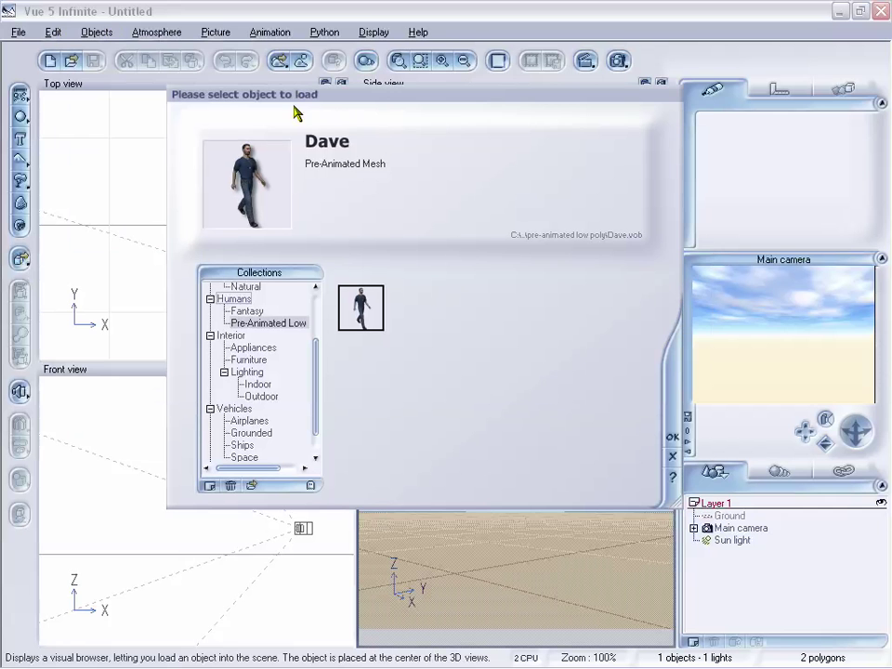
left_click(250, 312)
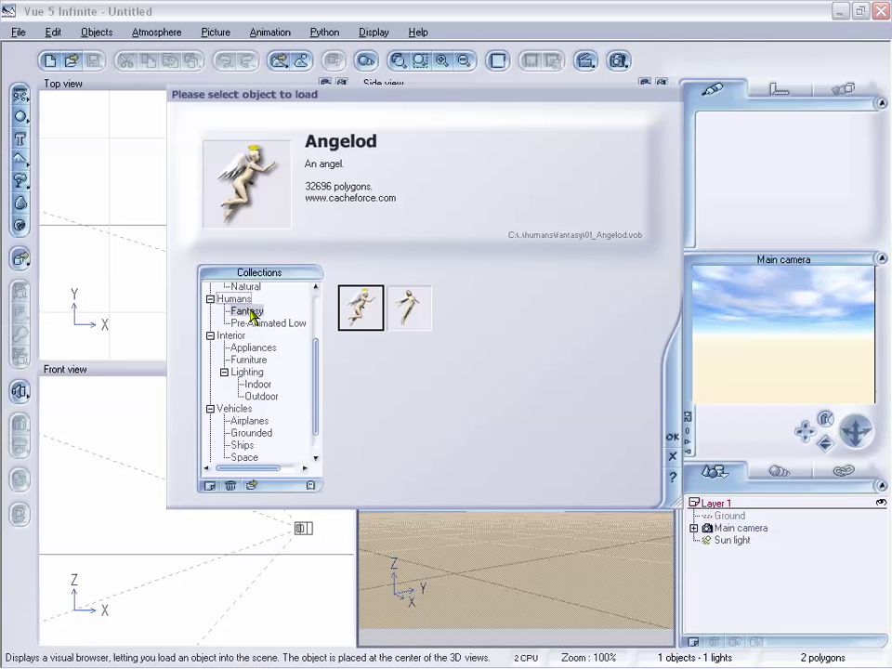
scroll(315, 348, "up", 1)
left_click(238, 337)
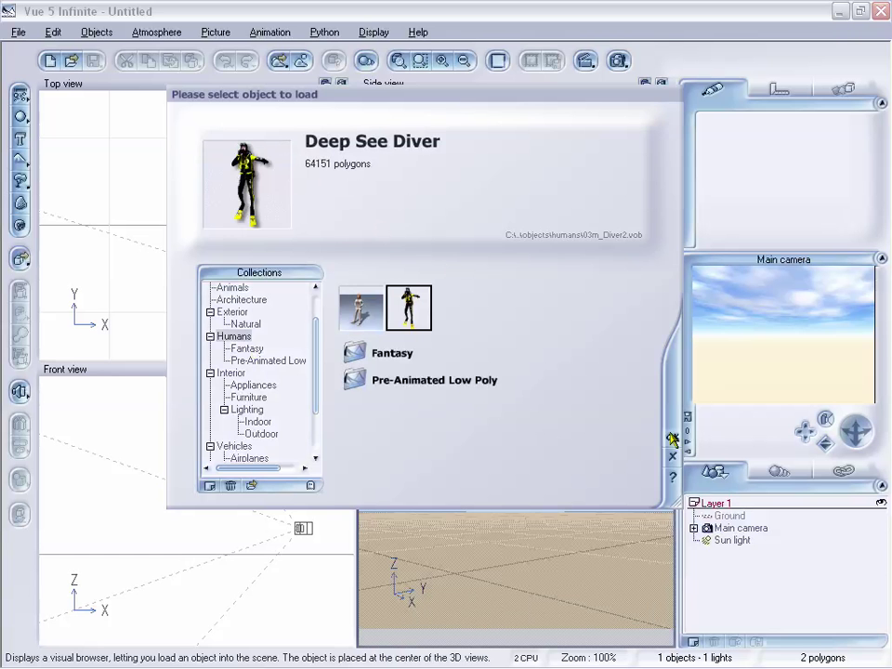
left_click(672, 439)
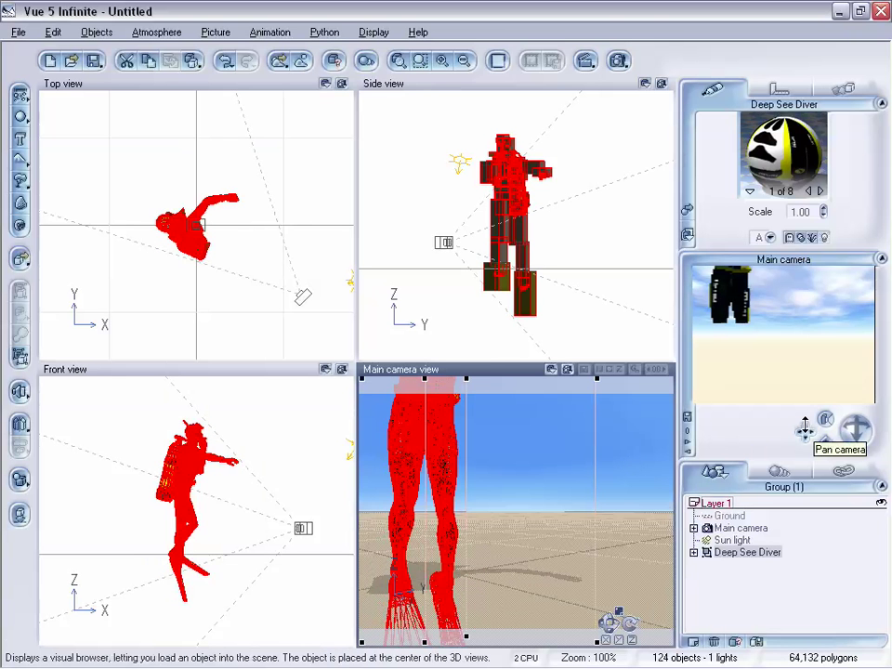
Move the main camera closer and orbit it to frame the diver's head and upper body
left_click_drag(805, 428, 805, 426)
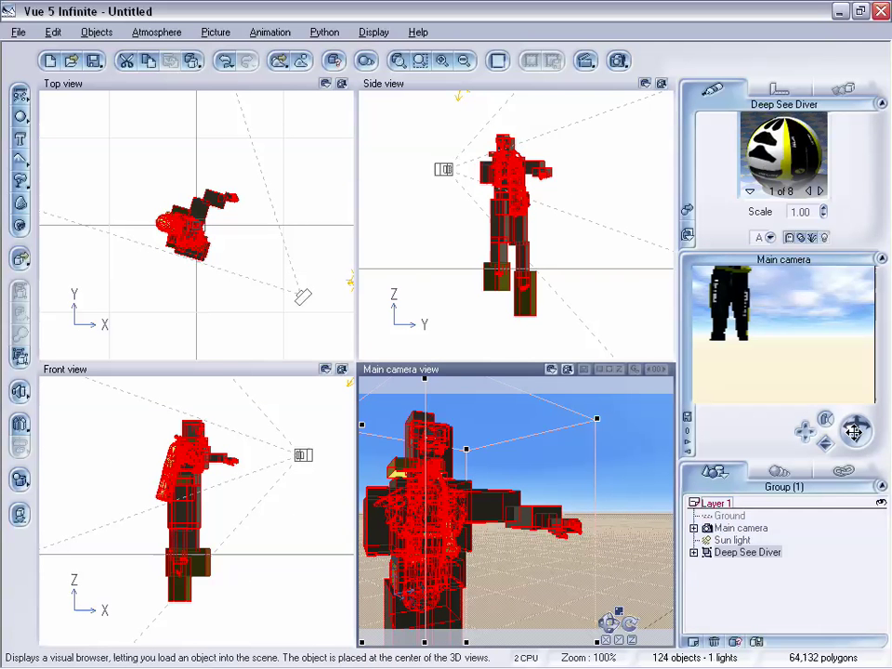
left_click_drag(854, 431, 825, 444)
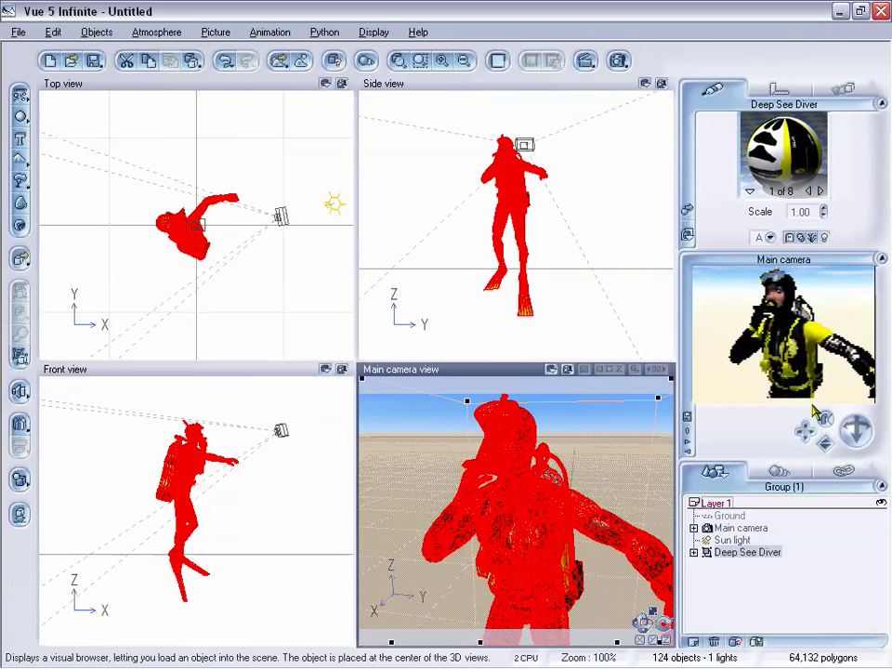
right_click(808, 418)
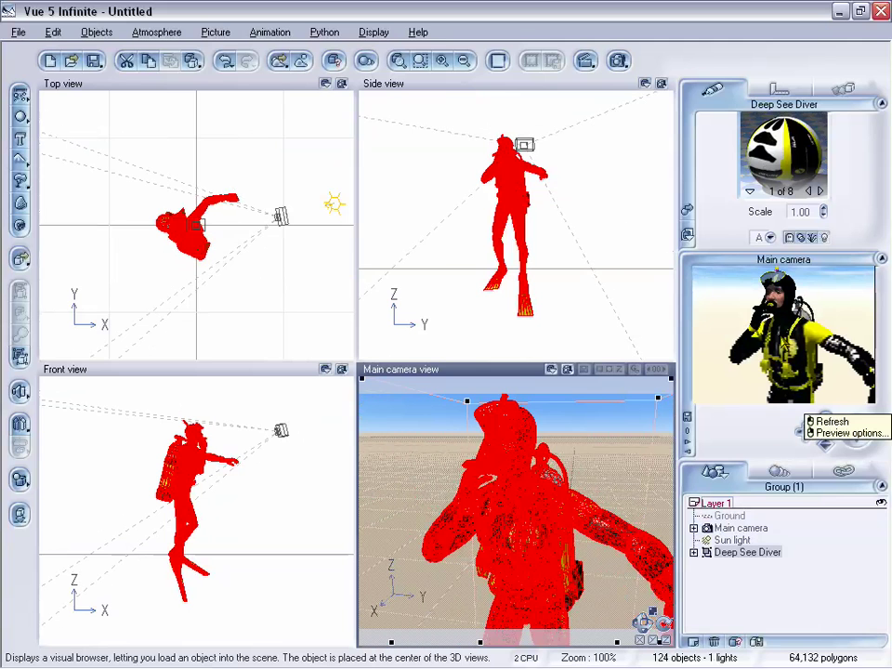
key("Escape")
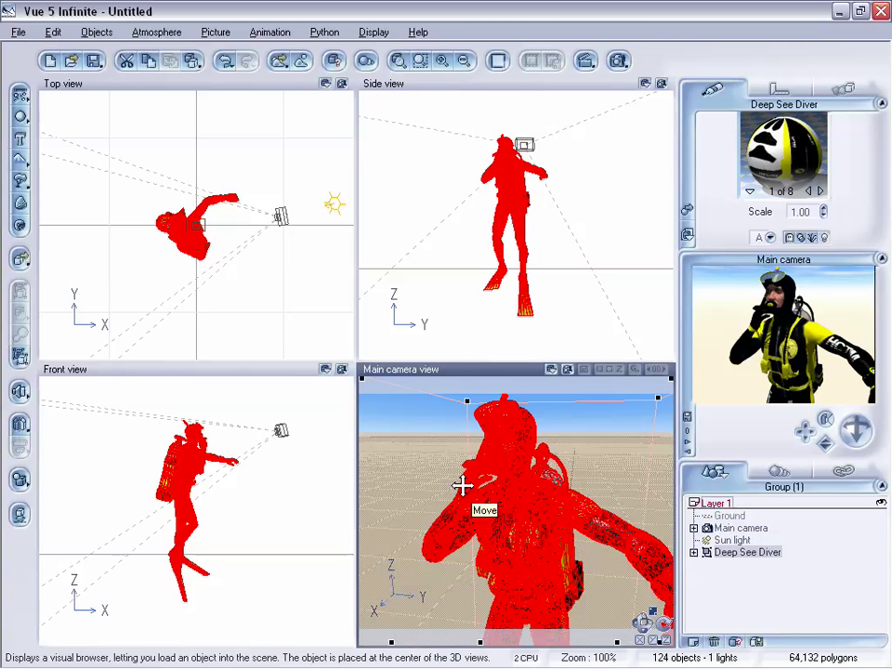
Open the diver's Mask material in the Advanced Material Editor
left_click(821, 191)
left_click(821, 190)
left_click(750, 191)
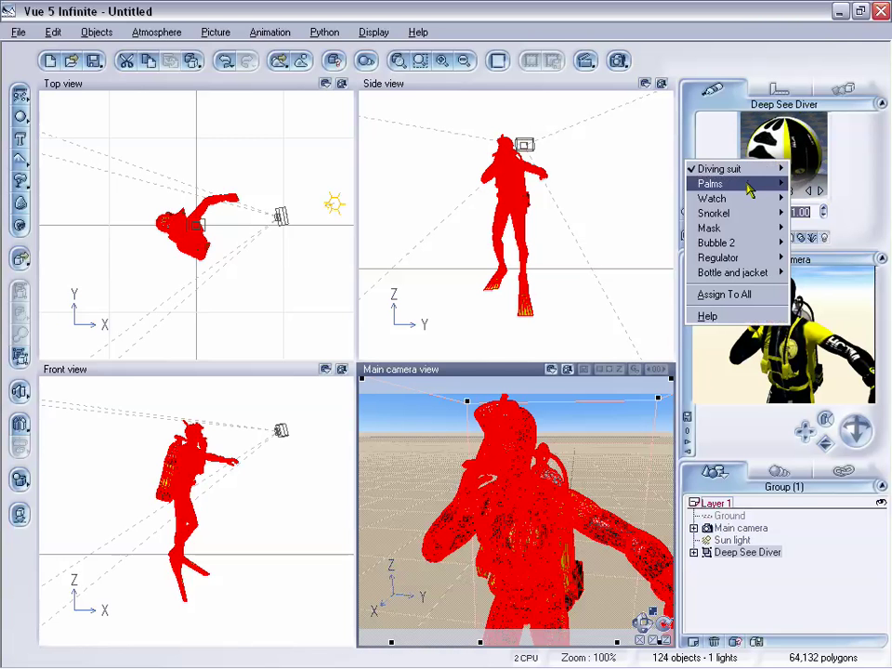
mouse_move(749, 190)
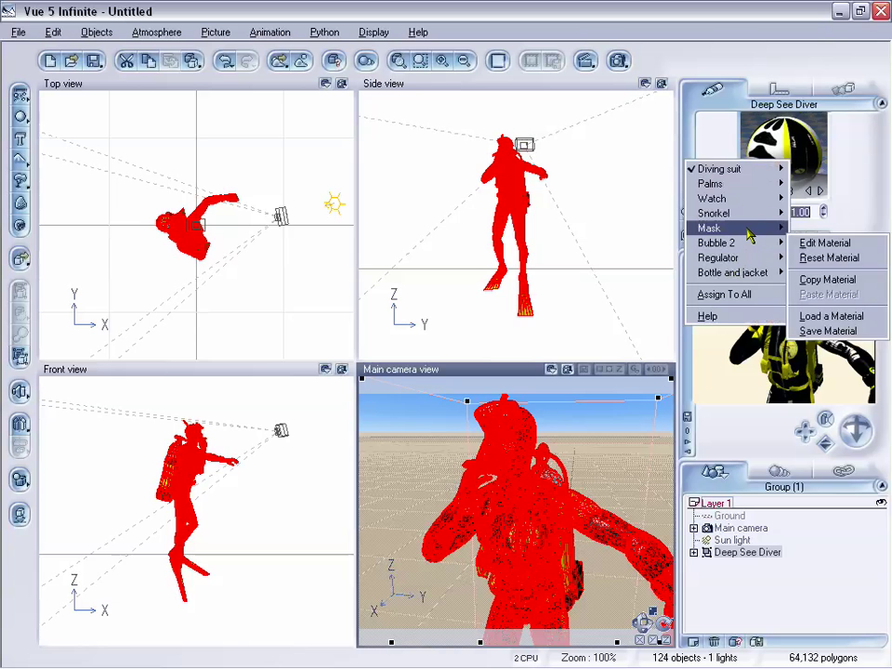
mouse_move(746, 228)
left_click(807, 233)
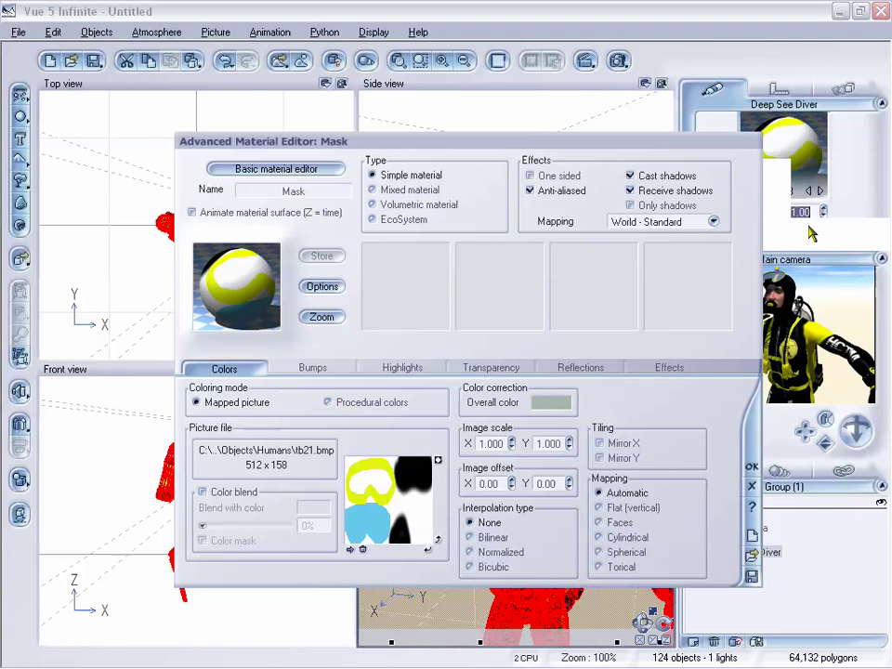
View the Mask's bump settings at depth 1.000 and bring up the bump function options
left_click_drag(470, 150, 487, 137)
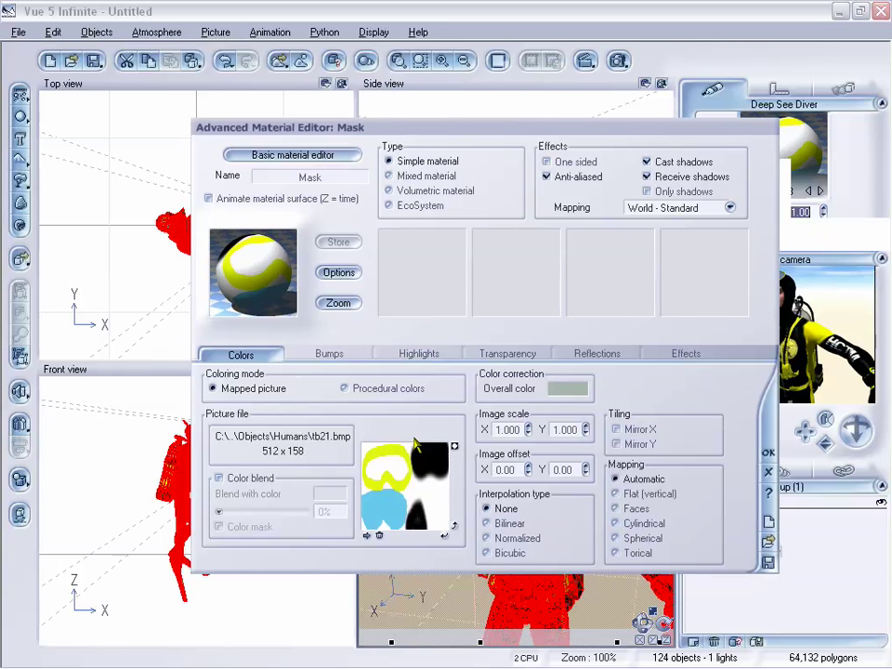
left_click(330, 356)
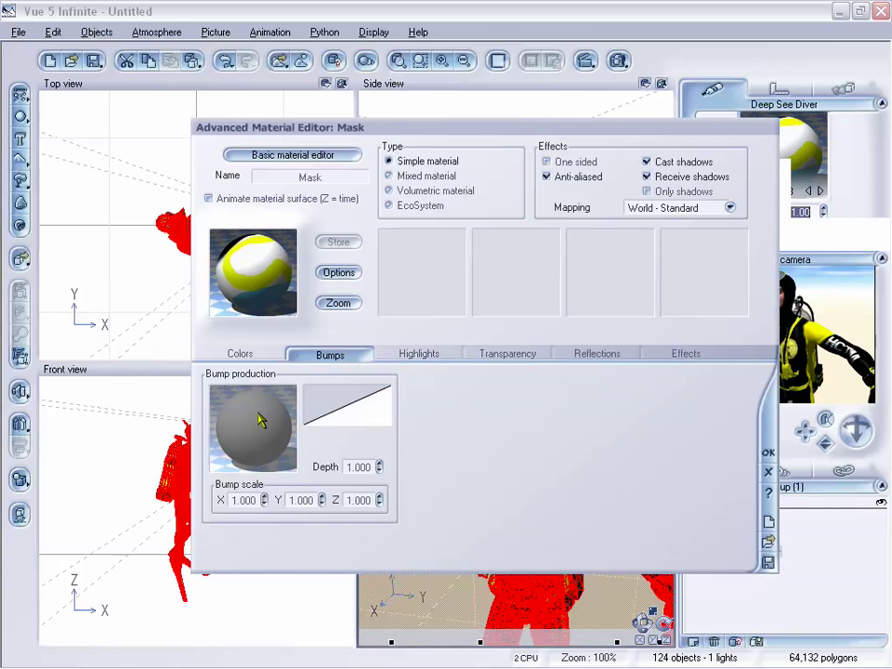
right_click(262, 419)
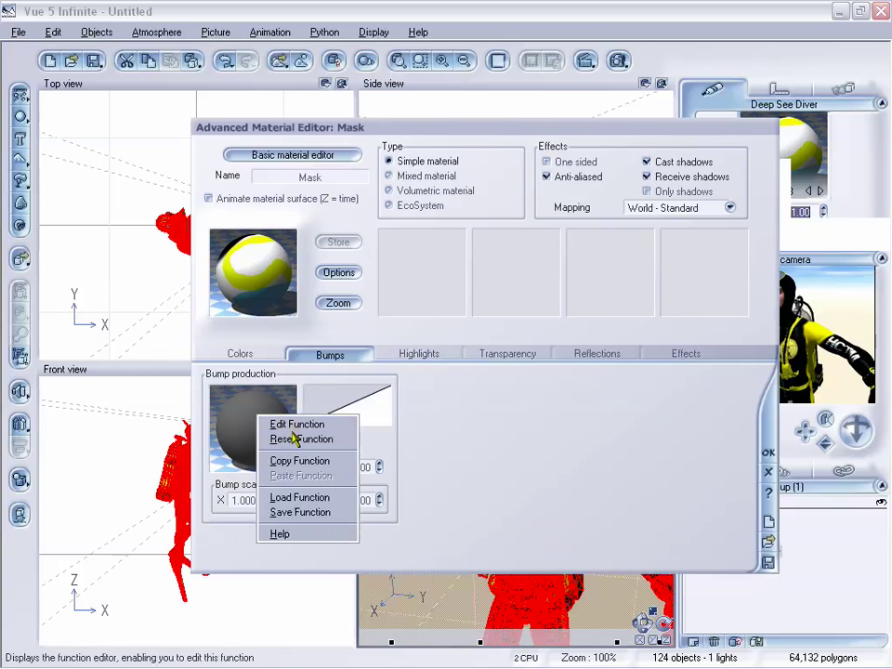
Open the Mask's bump function graph, lift UV Coordinates above the Color node, then close it
left_click(293, 430)
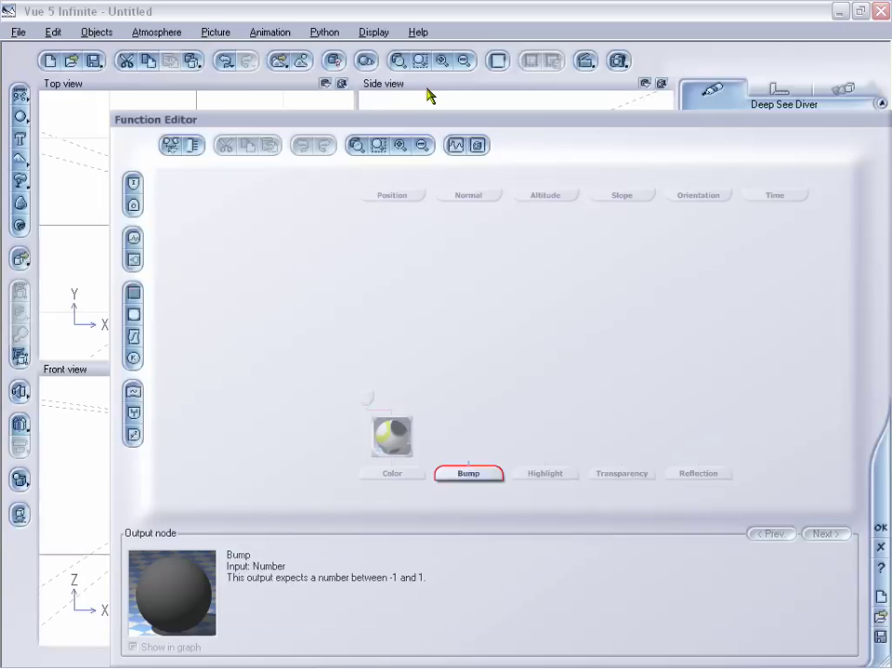
left_click_drag(437, 126, 387, 79)
left_click(342, 391)
left_click(317, 355)
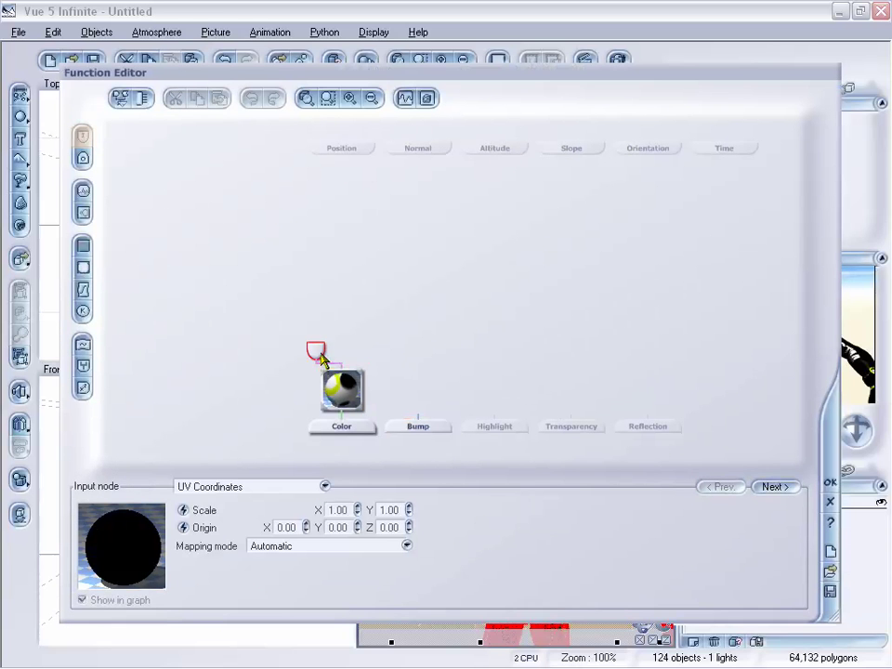
mouse_move(321, 357)
left_mouse_down()
mouse_move(336, 343)
mouse_move(316, 349)
mouse_move(320, 342)
left_mouse_up()
left_click_drag(455, 80, 458, 58)
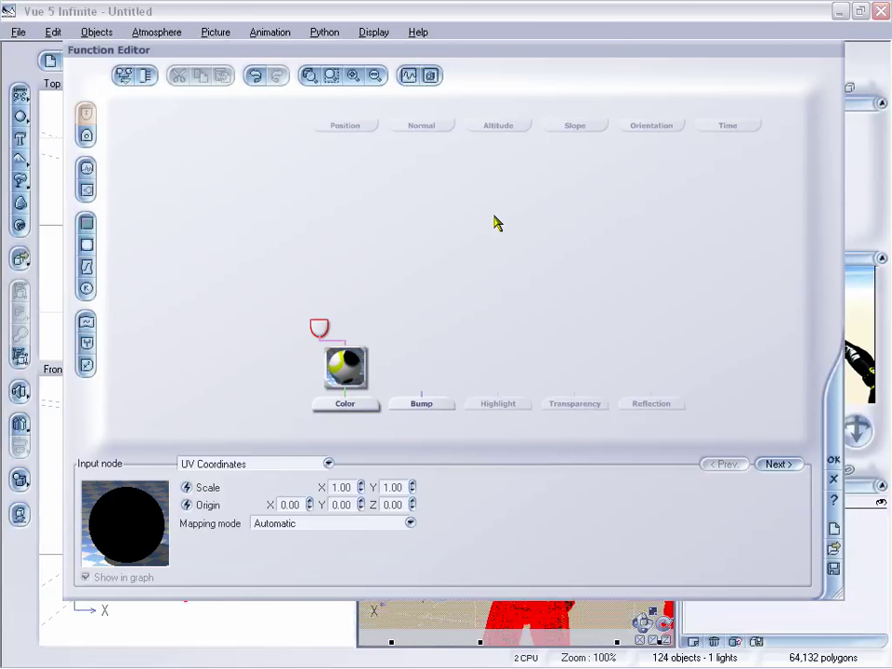
left_click(834, 478)
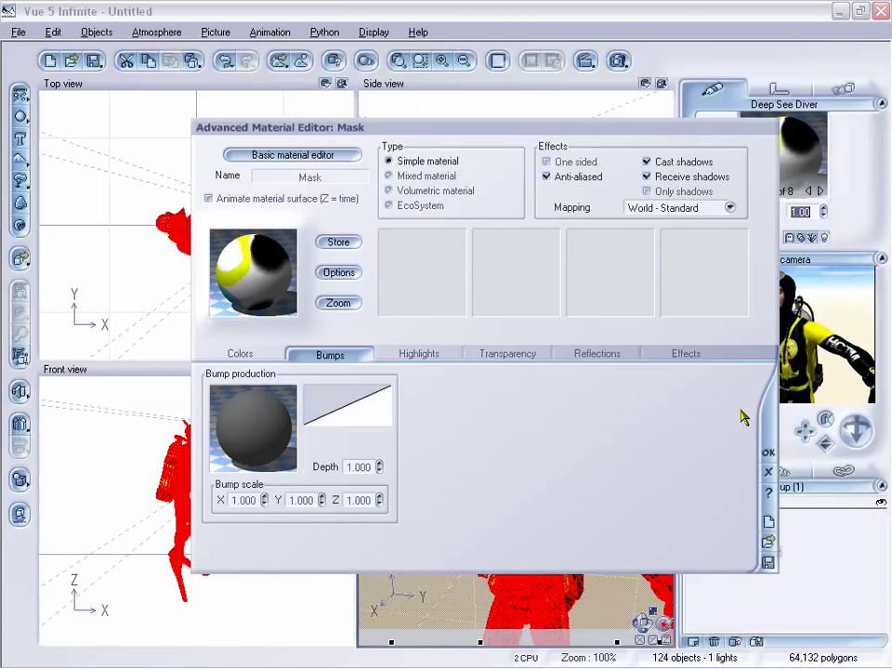
Close the Mask material editor and move the main camera closer to the diver
left_click(768, 454)
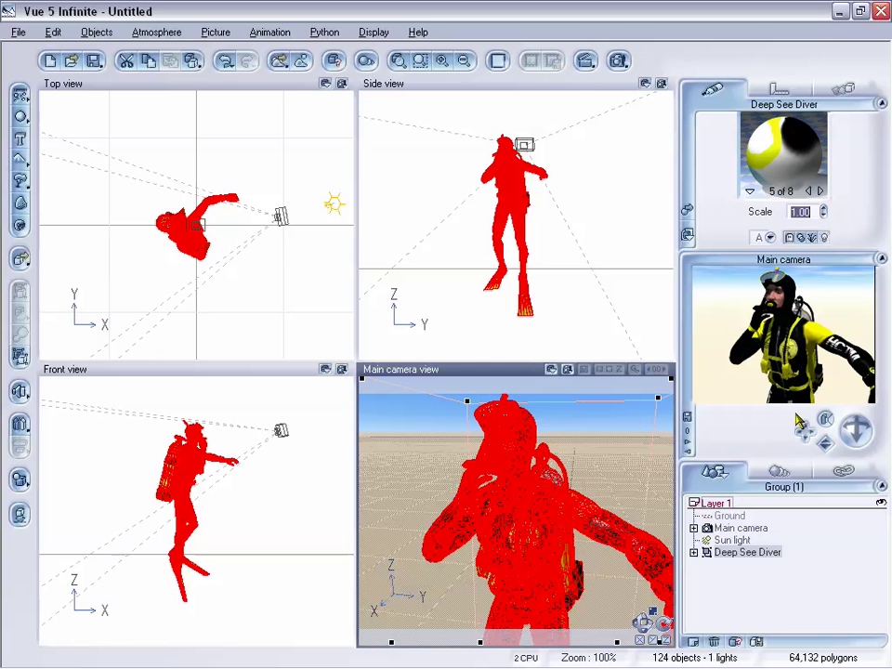
left_click_drag(825, 443, 825, 445)
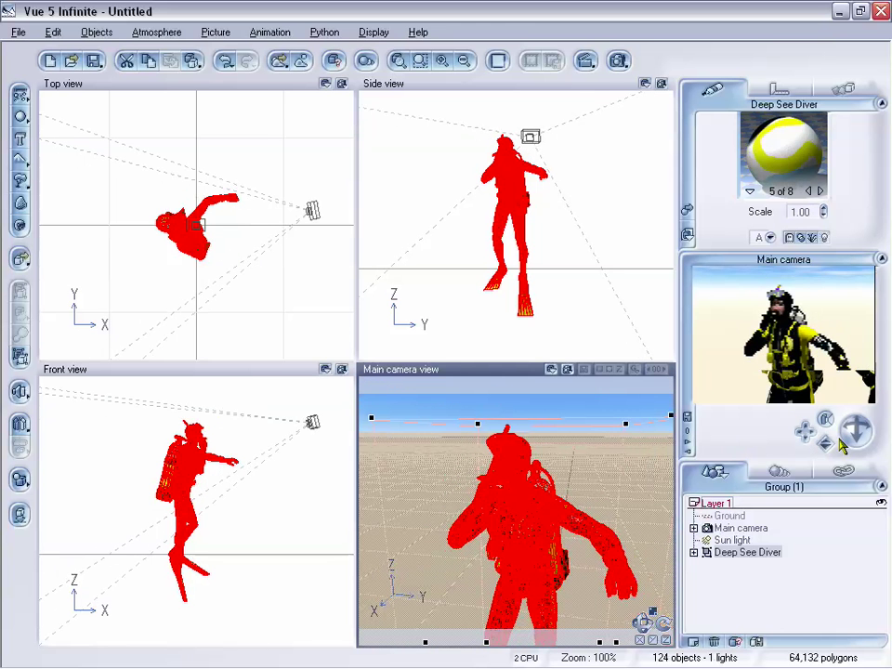
left_click_drag(825, 421, 825, 421)
Review the Bubble 2 material (6 of 8) in the Advanced Material Editor, then reframe the diver lower
left_click(819, 191)
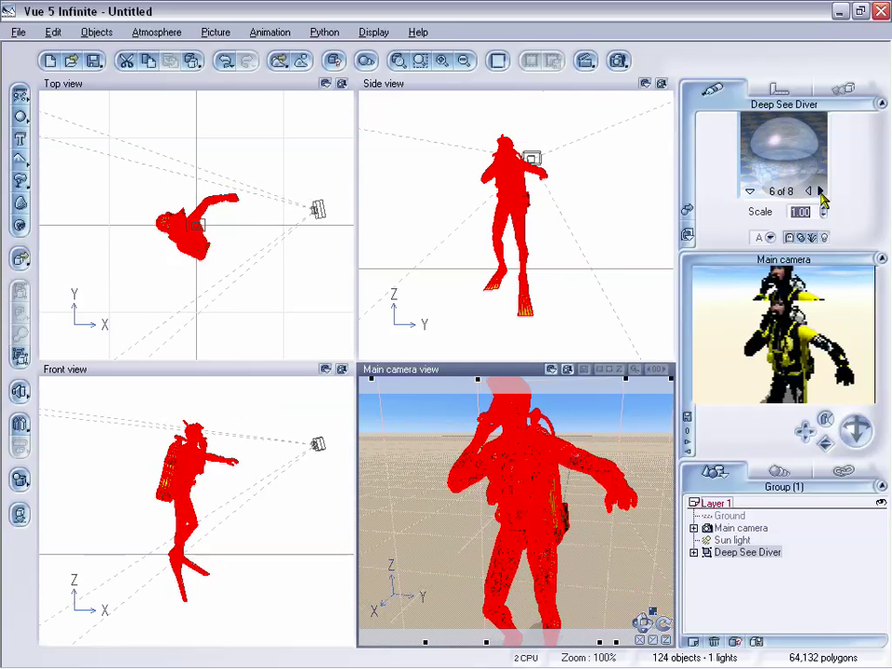
left_click(810, 192)
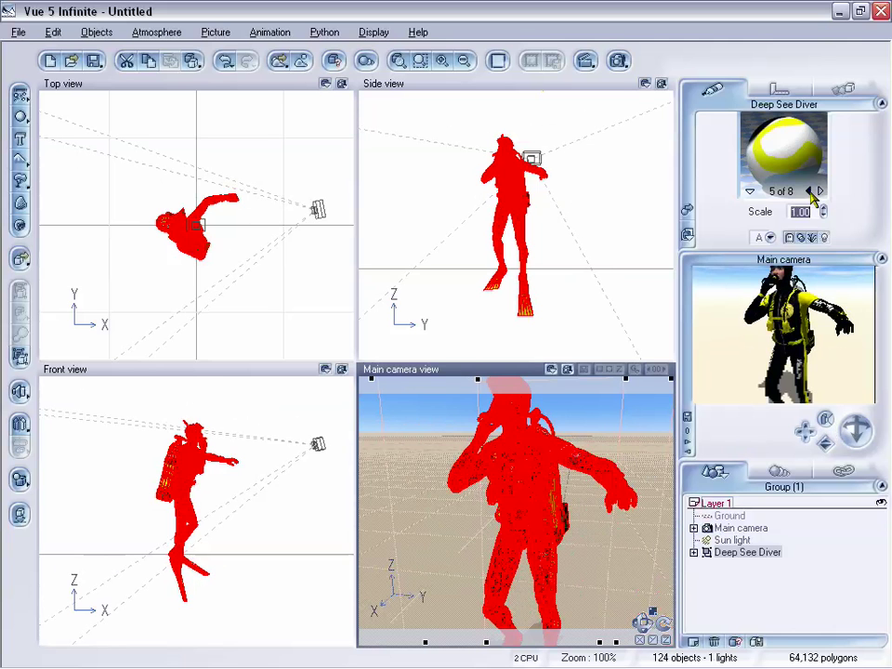
left_click(820, 190)
double_click(785, 156)
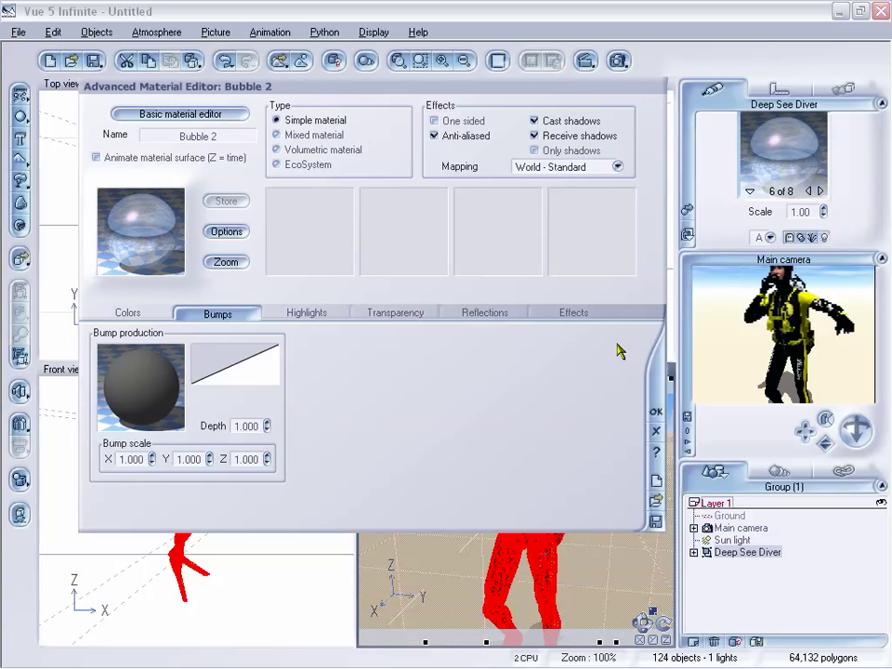
left_click(651, 413)
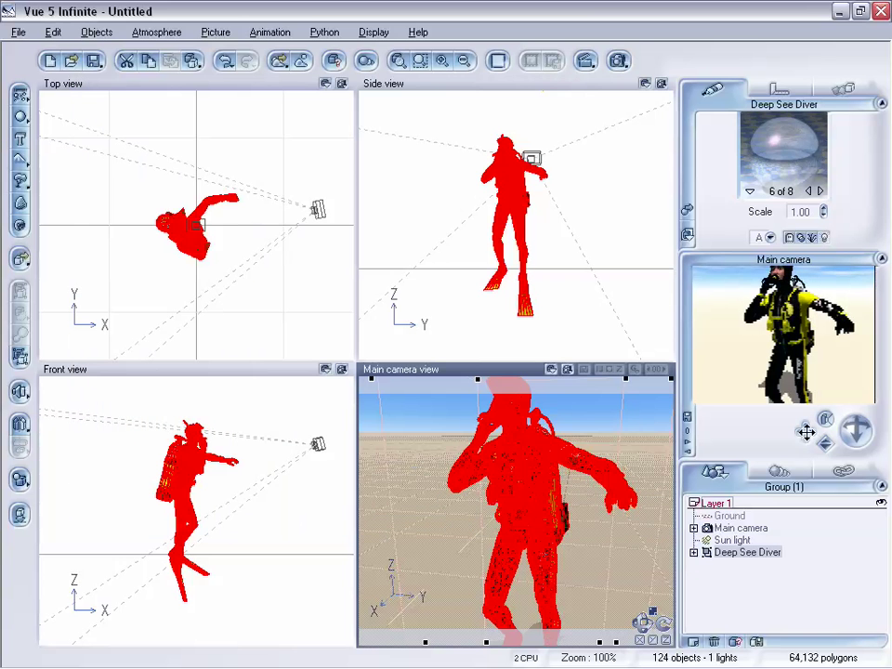
left_click_drag(809, 470, 823, 446)
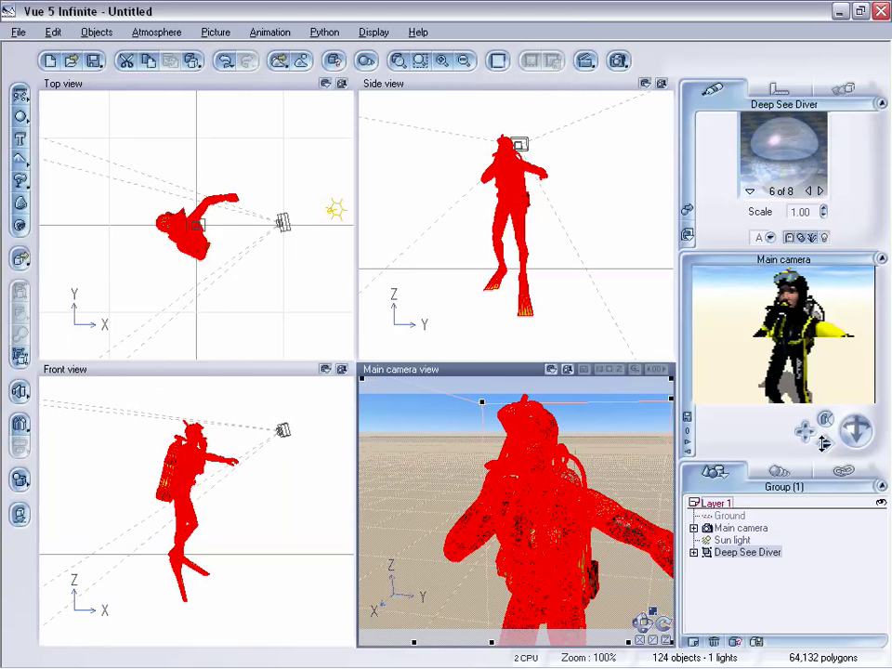
Switch the preview to the Regulator material (7 of 8) and open it for editing
left_click(809, 192)
left_click(822, 192)
left_click(822, 191)
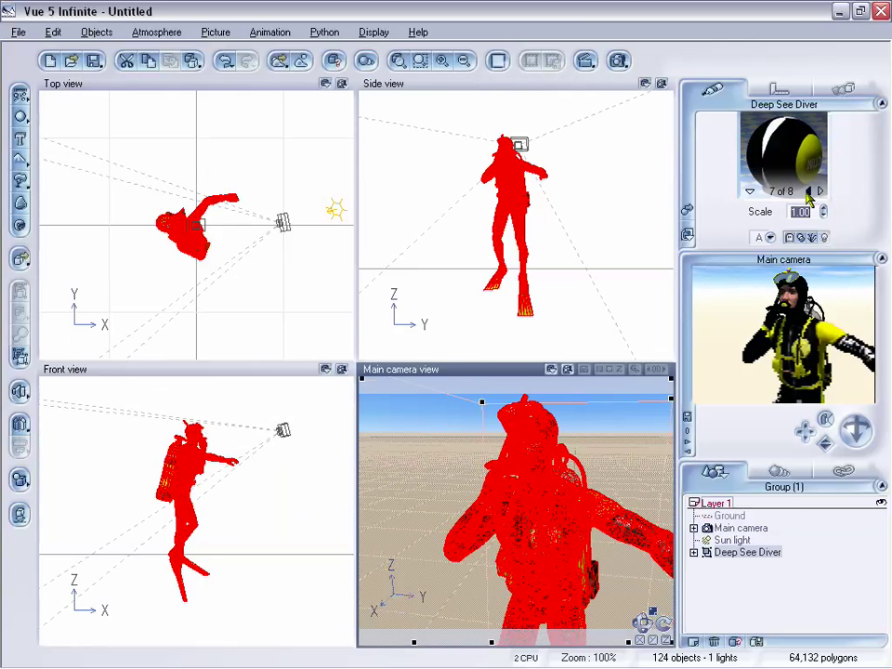
left_click(809, 192)
left_click(821, 192)
left_click(797, 170)
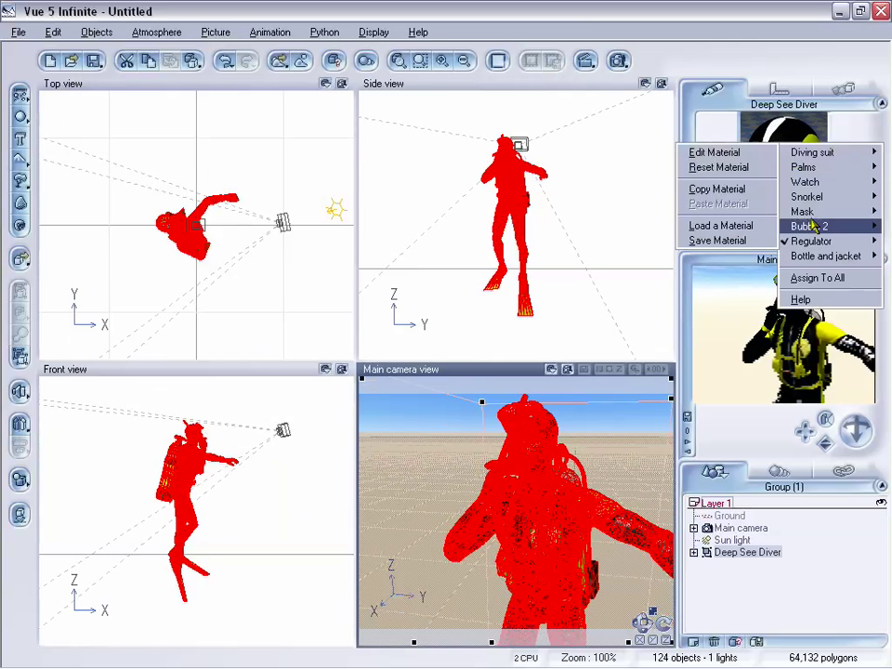
mouse_move(815, 246)
left_click(748, 244)
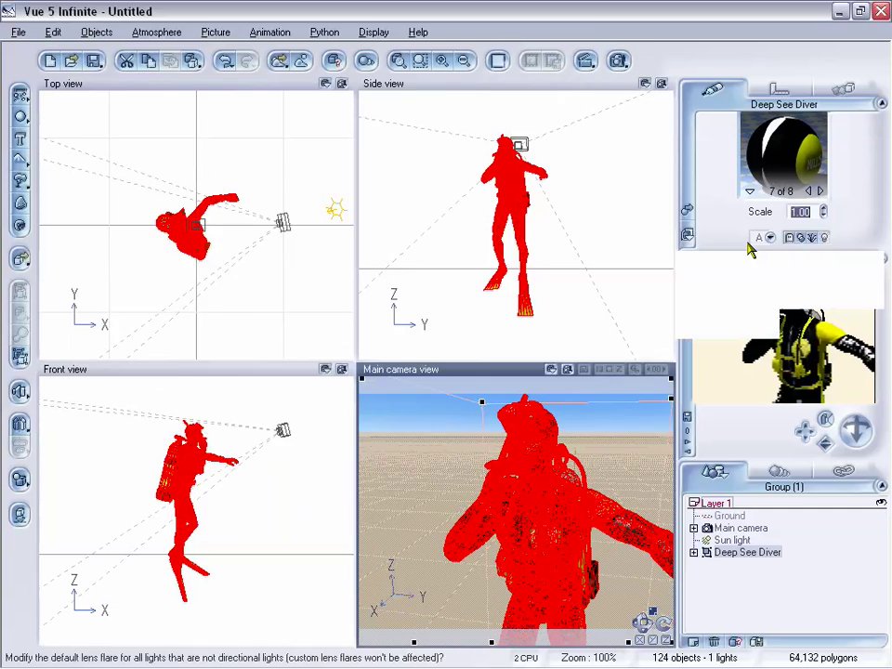
Review the Regulator's lunge picture and bump settings, close the editor, and pull the camera back
left_click(122, 313)
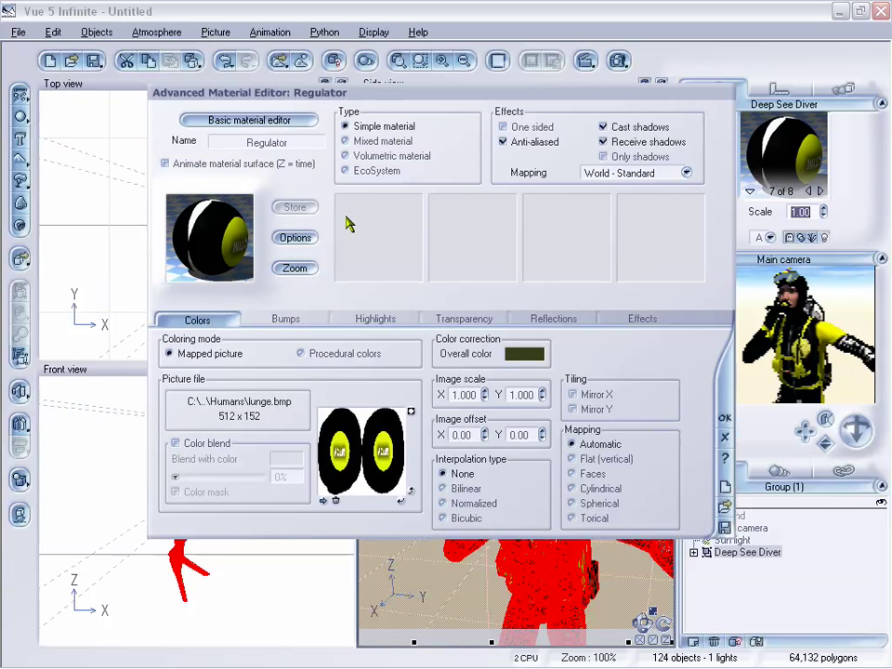
left_click(295, 320)
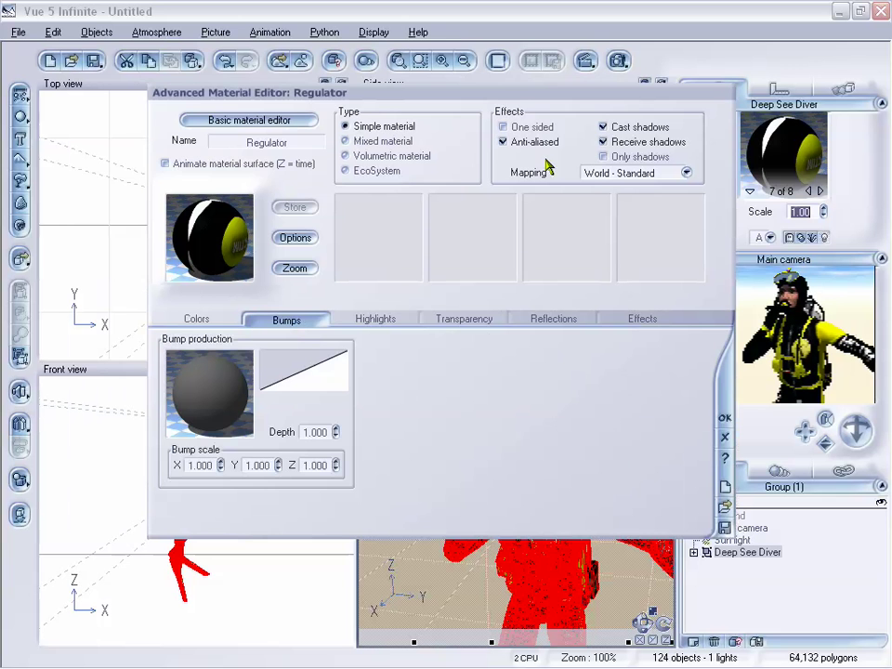
left_click_drag(521, 94, 497, 93)
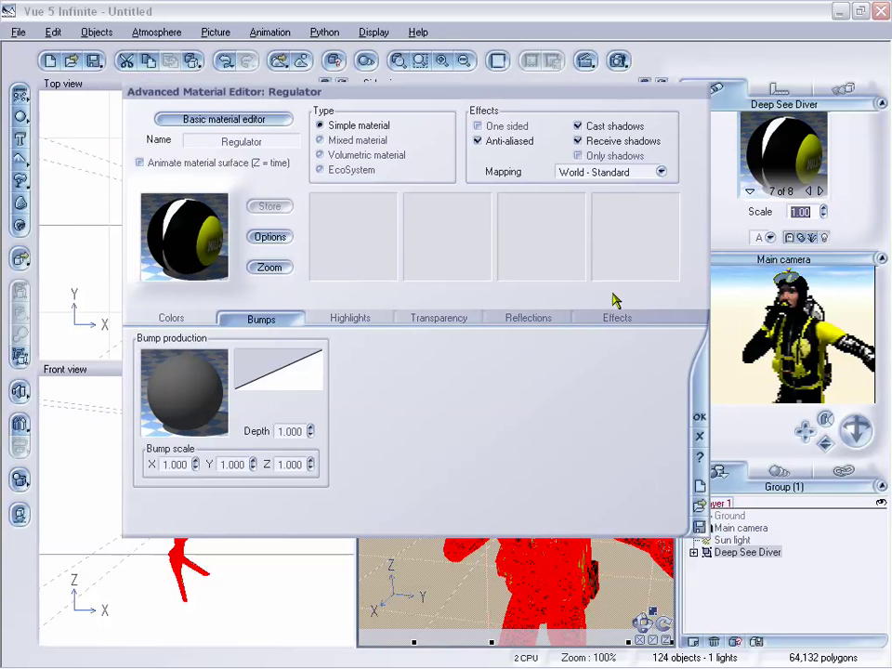
left_click(700, 439)
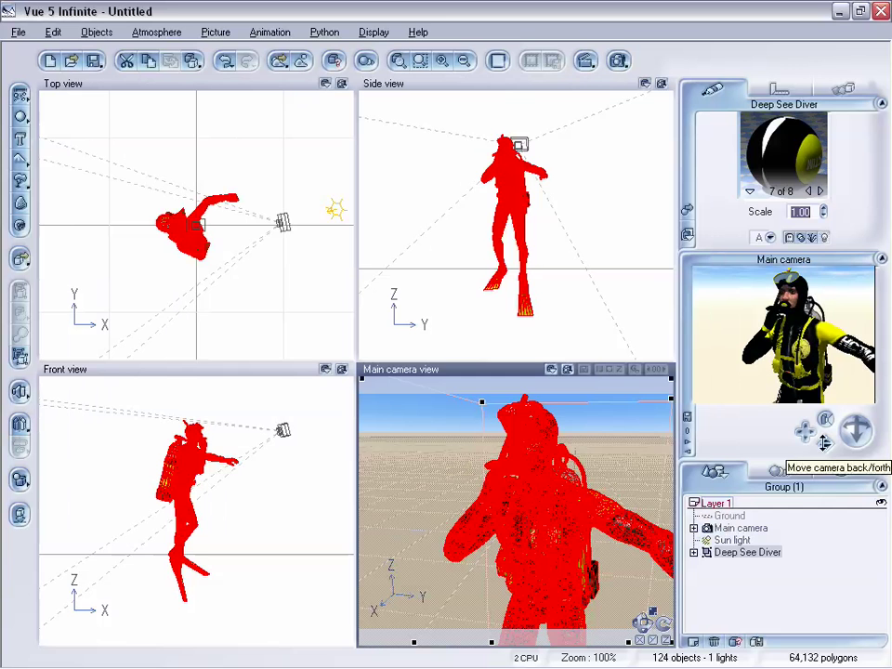
left_click_drag(824, 443, 821, 433)
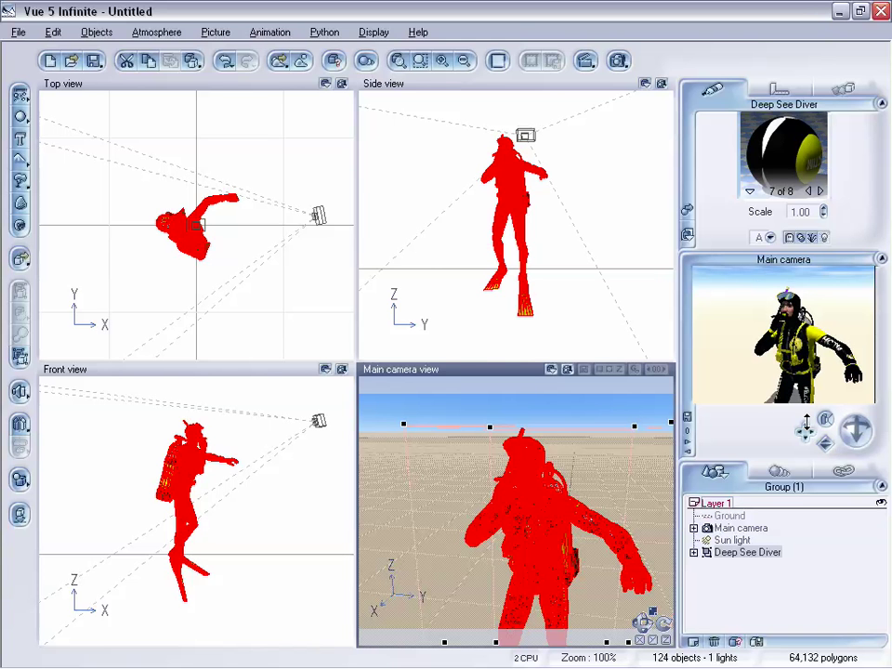
Review the Diving suit material's Colors tab texture figur2000x2000.jpg, then close its editor
right_click(776, 149)
mouse_move(786, 152)
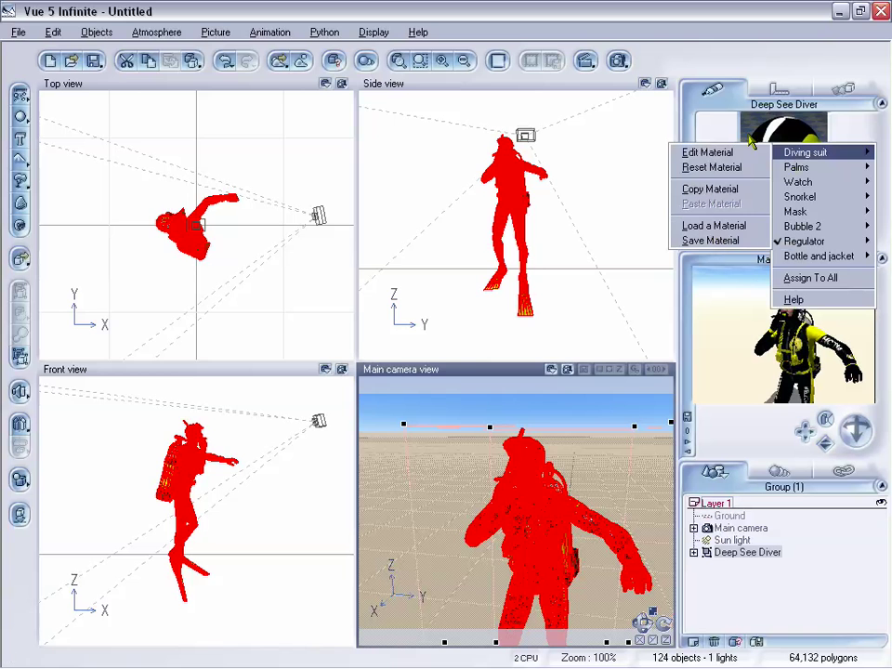
left_click(707, 151)
left_click_drag(405, 85, 459, 88)
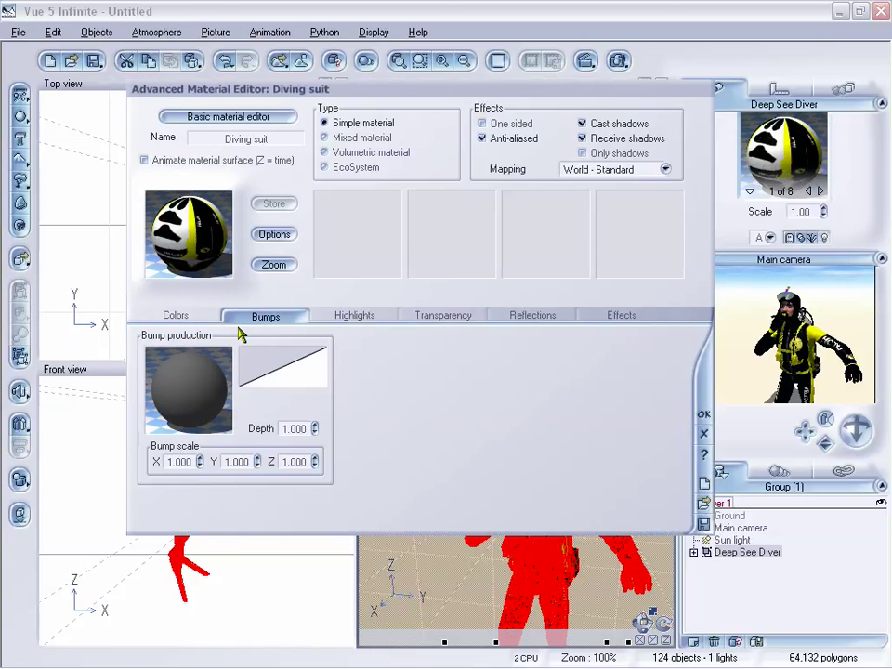
left_click(177, 316)
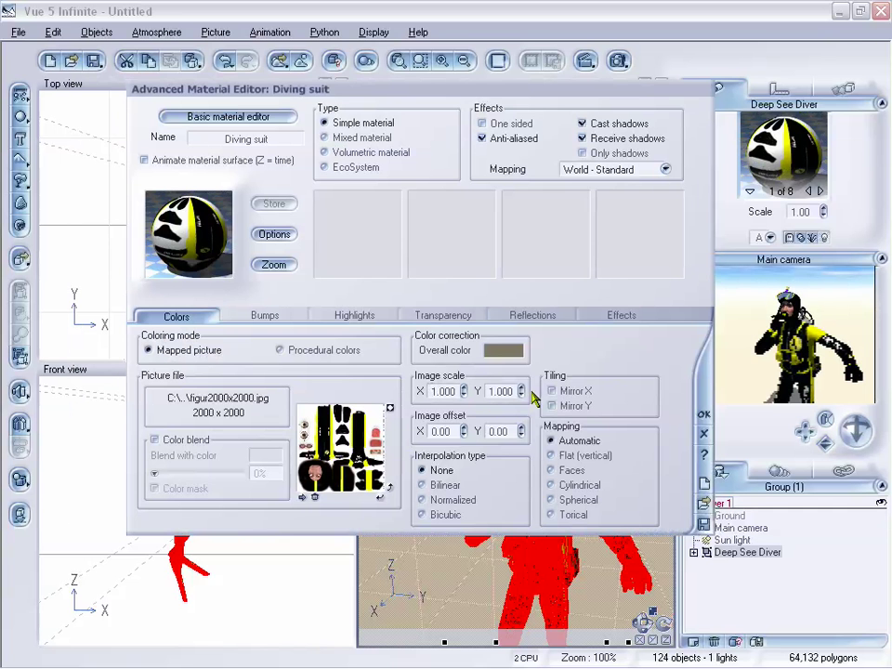
left_click_drag(522, 93, 453, 106)
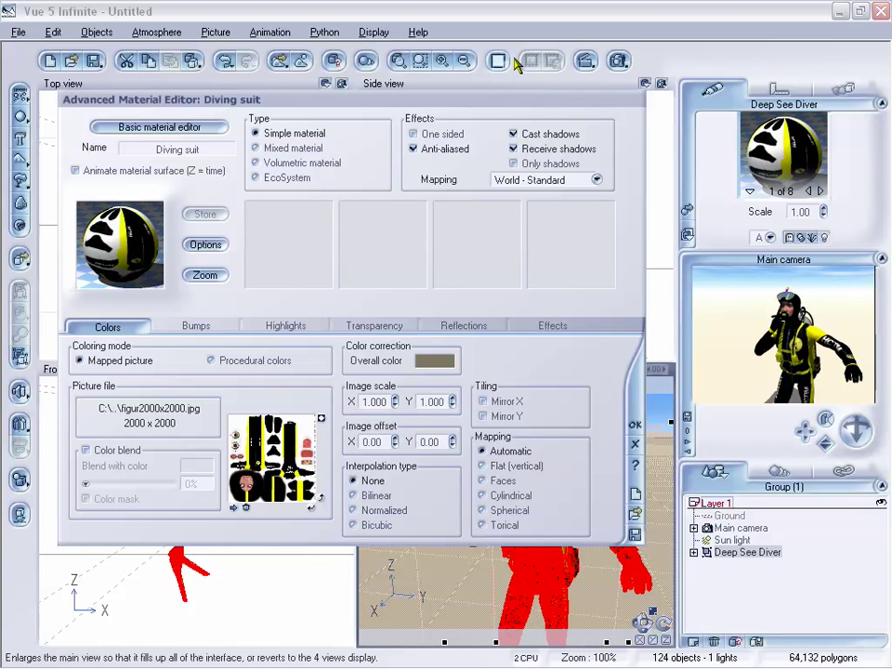
left_click_drag(493, 109, 492, 119)
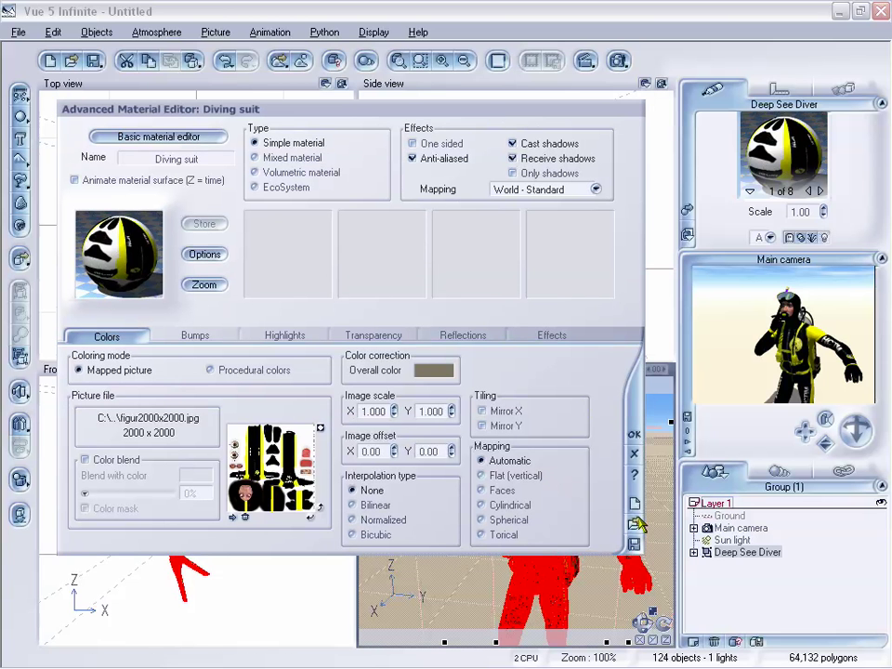
left_click(634, 453)
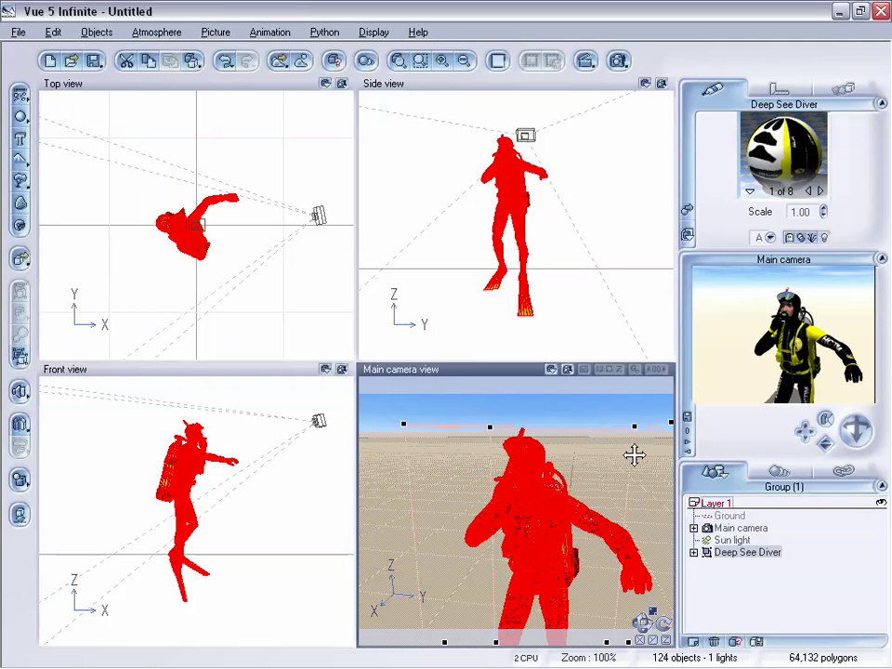